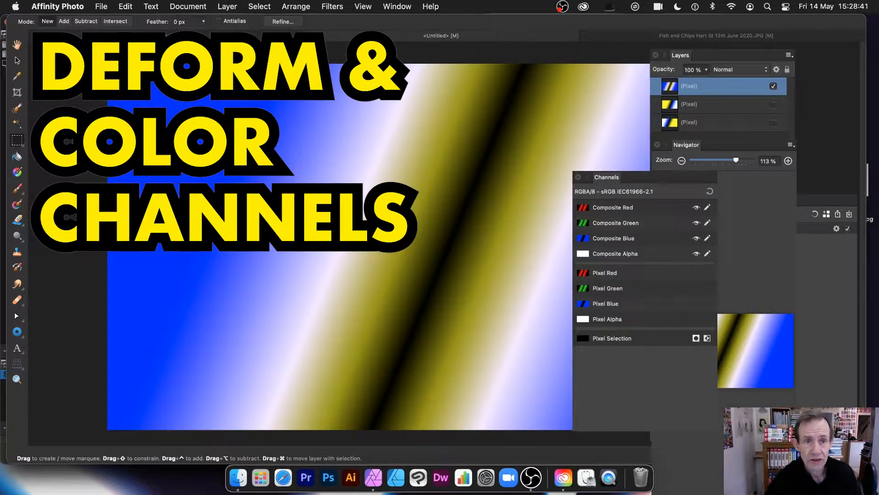
# Step: Reposition the Channels panel over the canvas and isolate the Composite Red channel of the top pixel layer
pyautogui.click(11, 62)
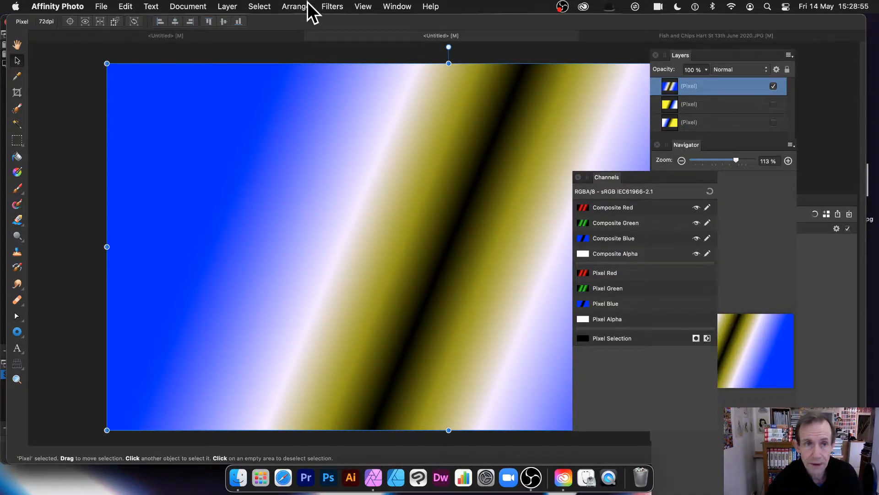
pyautogui.click(365, 5)
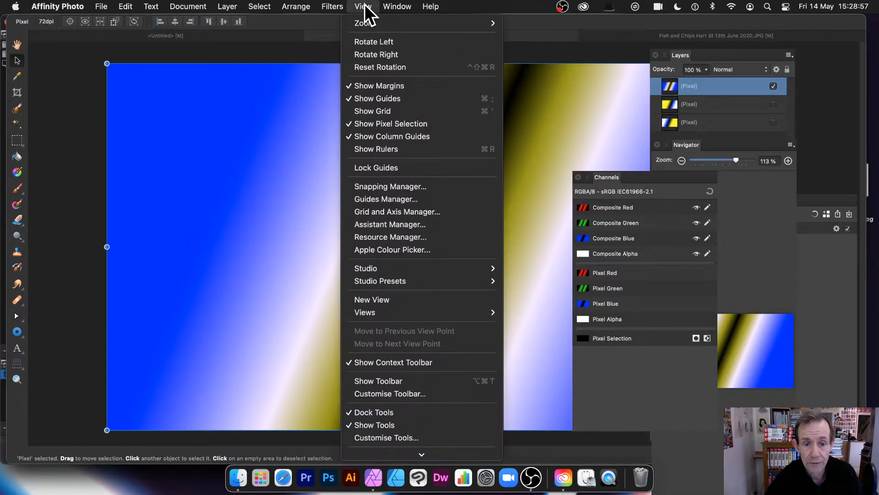
pyautogui.moveTo(384, 265)
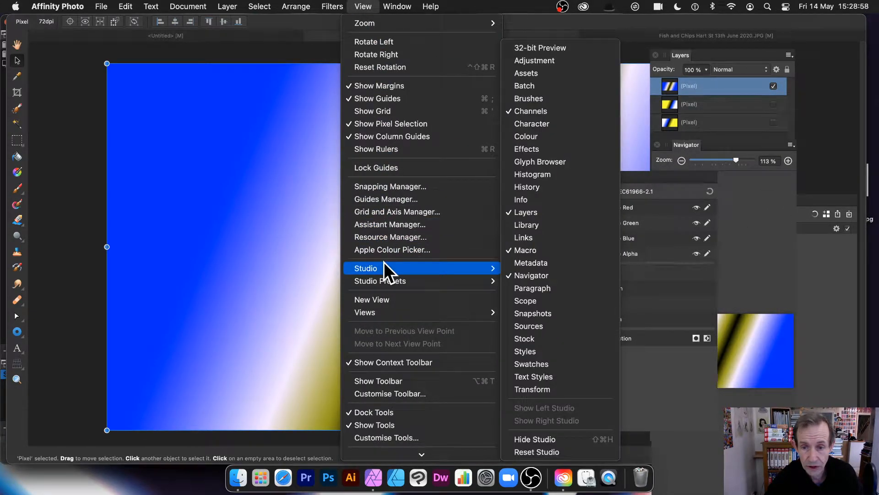
pyautogui.click(558, 114)
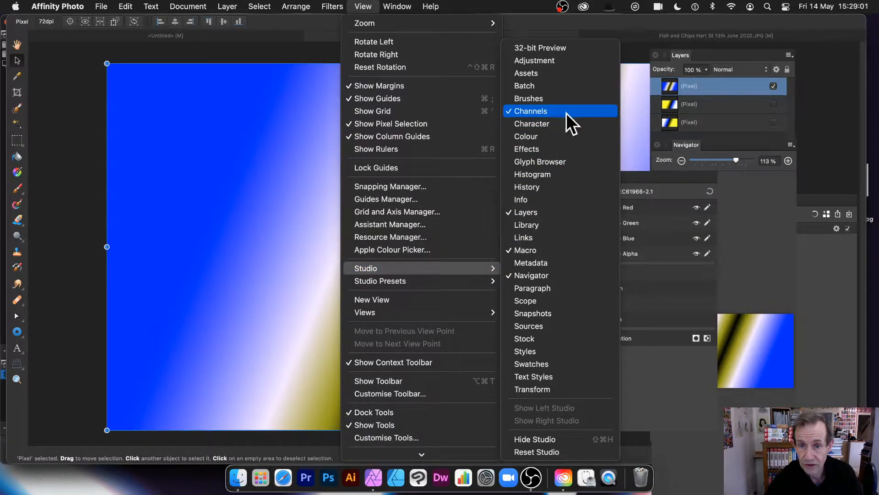
pyautogui.moveTo(655, 180); pyautogui.dragTo(594, 174)
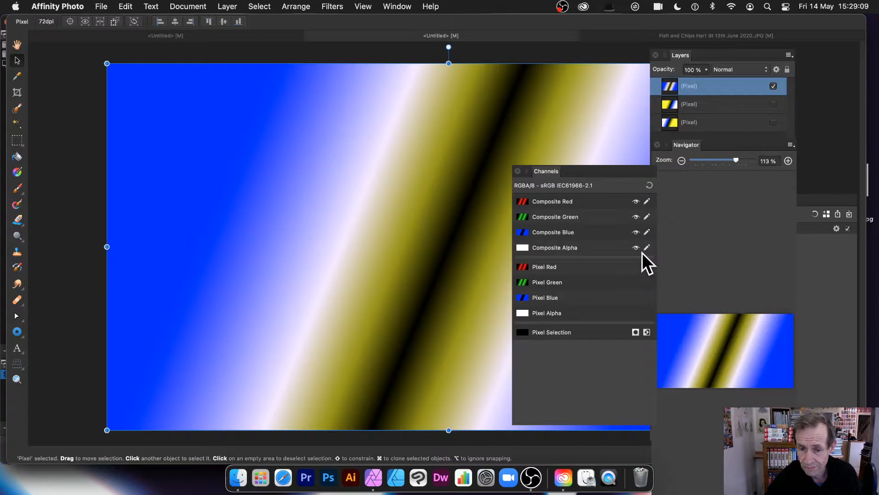
pyautogui.keyDown('alt'); pyautogui.click(564, 201); pyautogui.keyUp('alt')
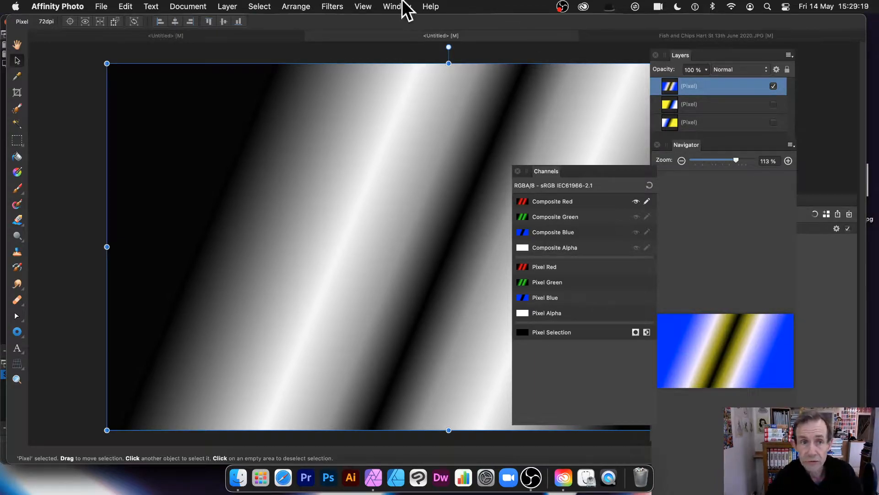
# Step: Start the Deform distort filter on the red channel and set its Linear Constraints to Similarity
pyautogui.click(339, 2)
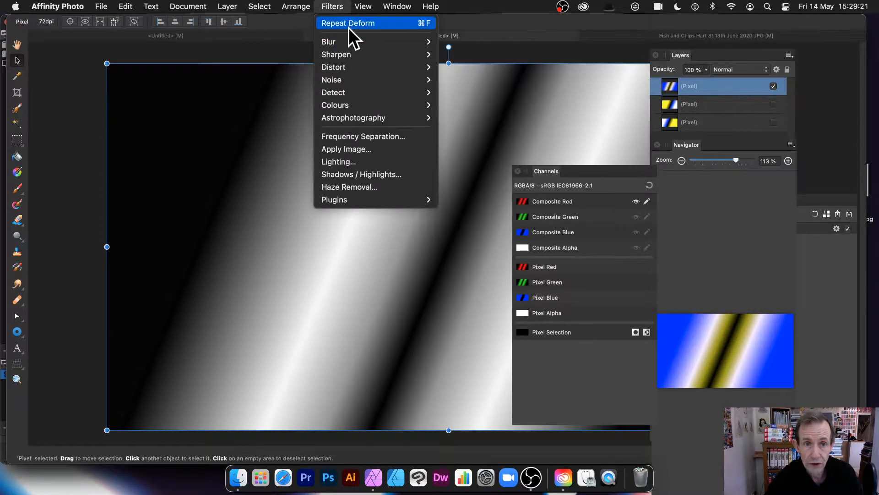
pyautogui.moveTo(355, 66)
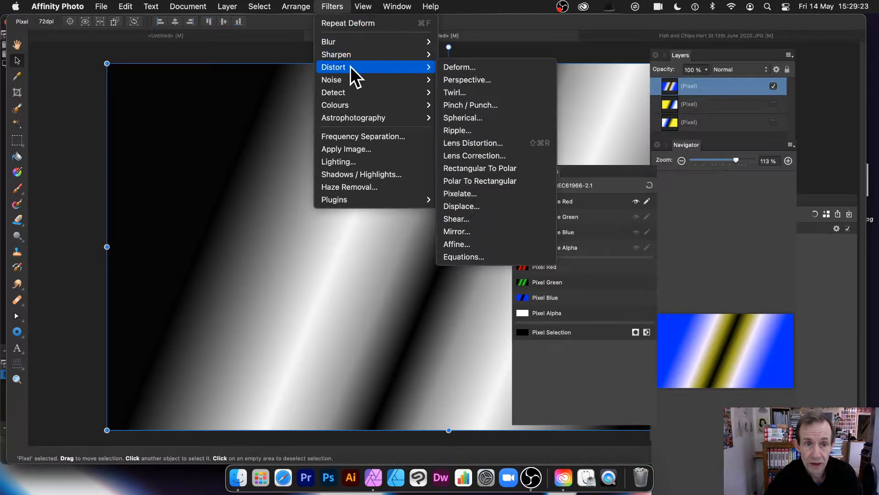
pyautogui.click(480, 68)
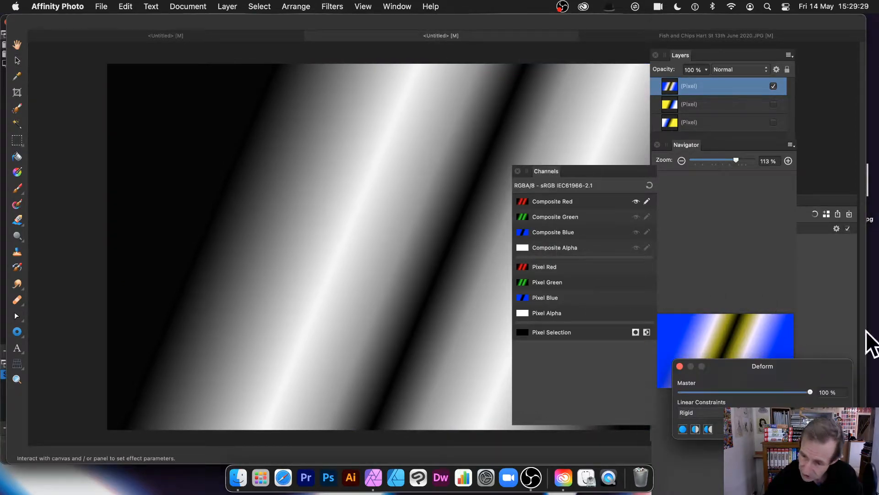
pyautogui.moveTo(800, 364); pyautogui.dragTo(447, 264)
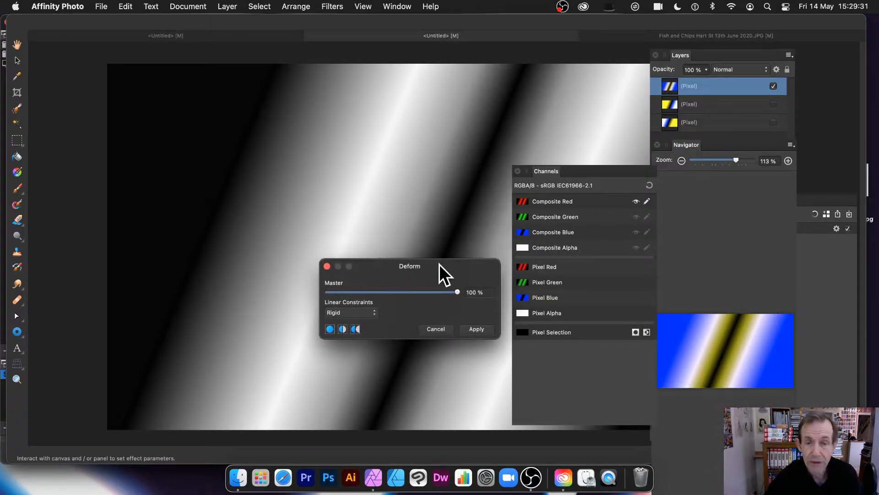
pyautogui.click(345, 313)
pyautogui.click(345, 324)
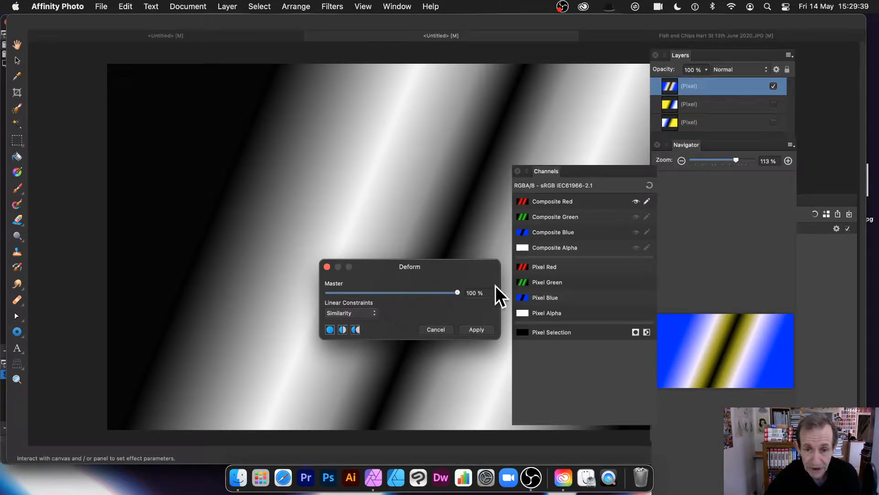
# Step: Place four Deform pins on the red channel: three around the upper middle of the image and one lower on its left side
pyautogui.click(358, 172)
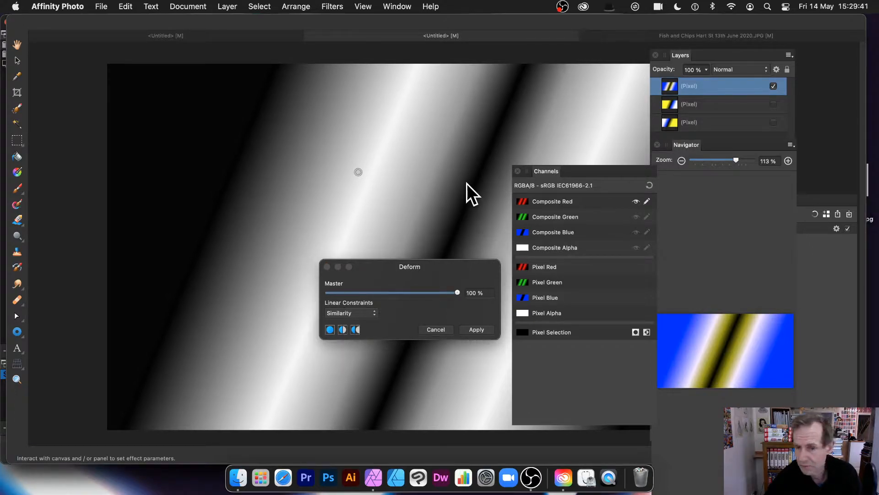
pyautogui.click(455, 124)
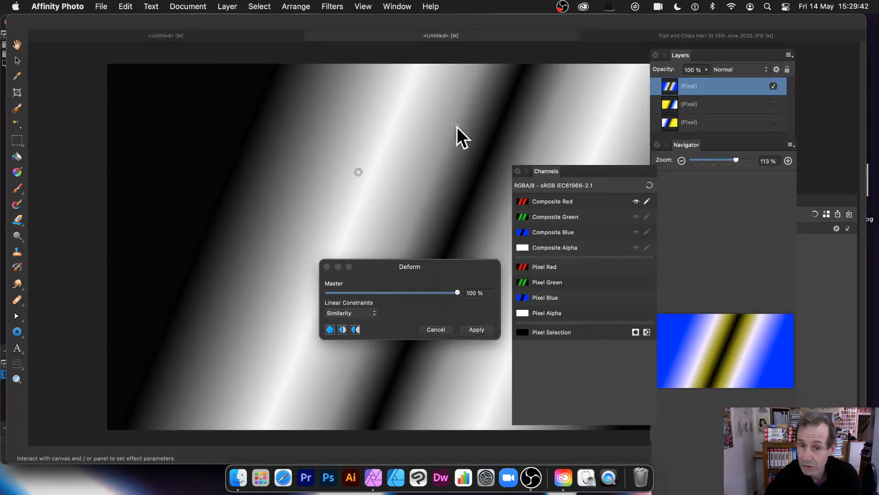
pyautogui.click(450, 184)
pyautogui.click(244, 255)
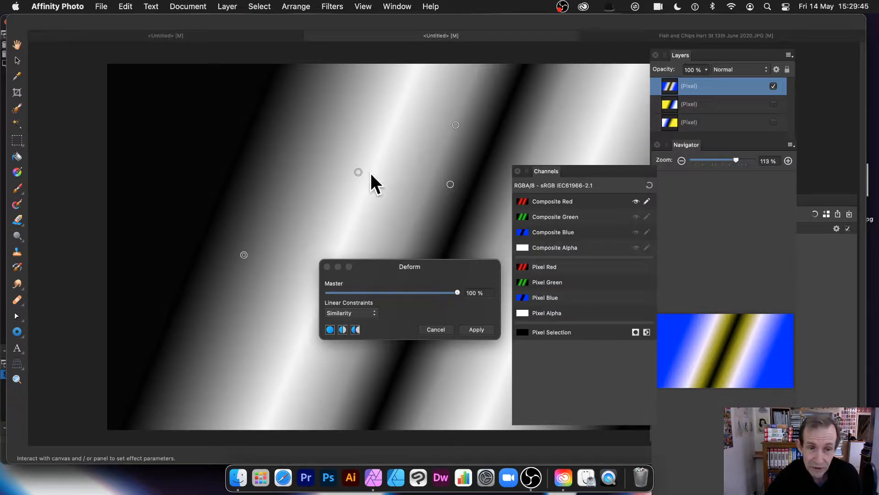
# Step: Warp the red channel by pulling the upper-left pin toward the image's top-left corner and the lower-left pin toward its bottom-right area
pyautogui.moveTo(359, 173); pyautogui.dragTo(177, 130)
pyautogui.moveTo(245, 255); pyautogui.dragTo(304, 320)
pyautogui.moveTo(547, 167); pyautogui.dragTo(667, 169)
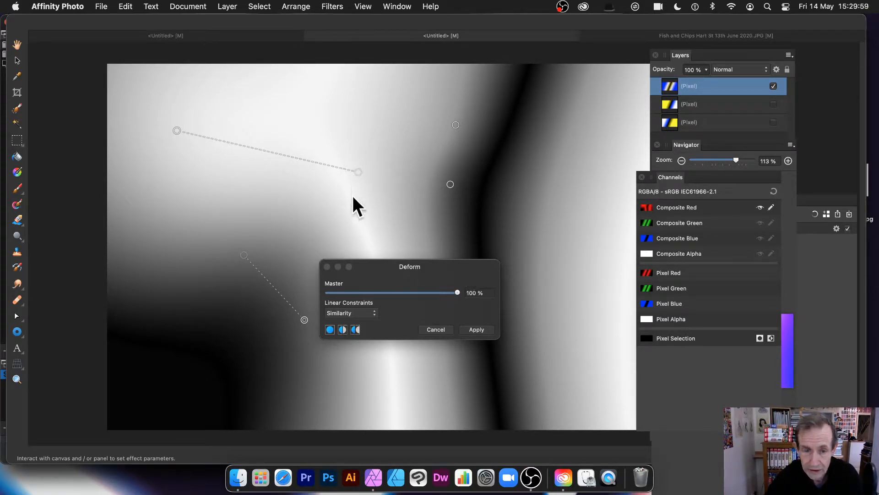
pyautogui.moveTo(304, 317); pyautogui.dragTo(545, 396)
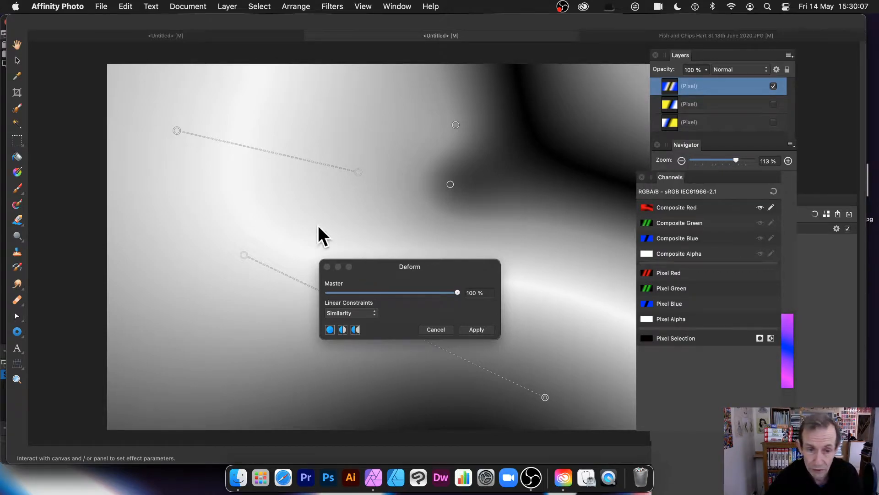
# Step: Add three more Deform pins around the image centre, displace each to form swirls, and apply the filter at 100% to the red channel
pyautogui.moveTo(317, 226); pyautogui.dragTo(503, 196)
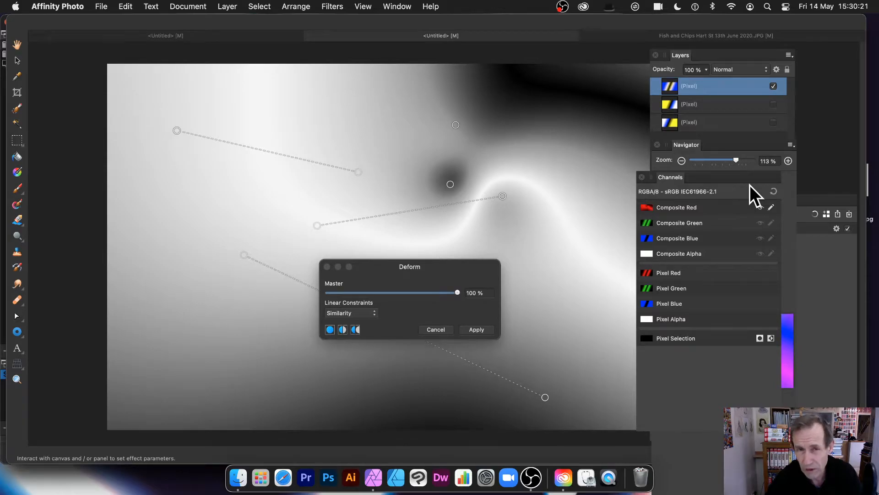
pyautogui.moveTo(514, 233); pyautogui.dragTo(524, 256)
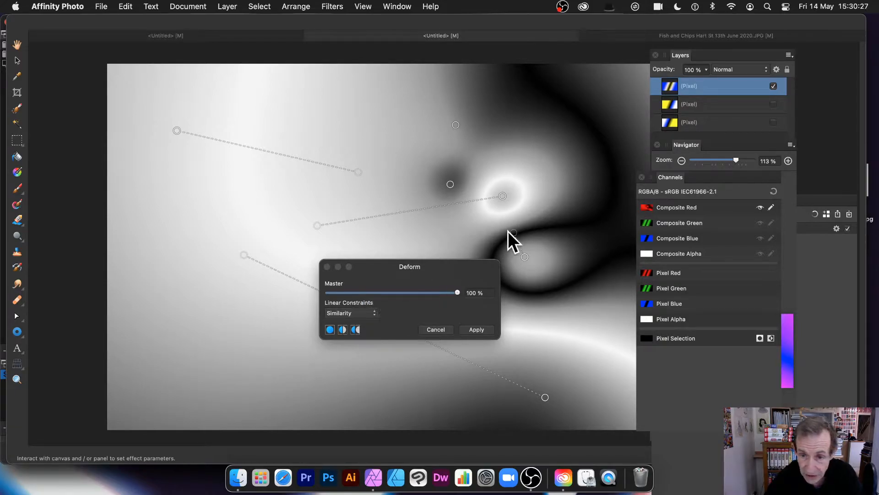
pyautogui.moveTo(497, 176); pyautogui.dragTo(384, 201)
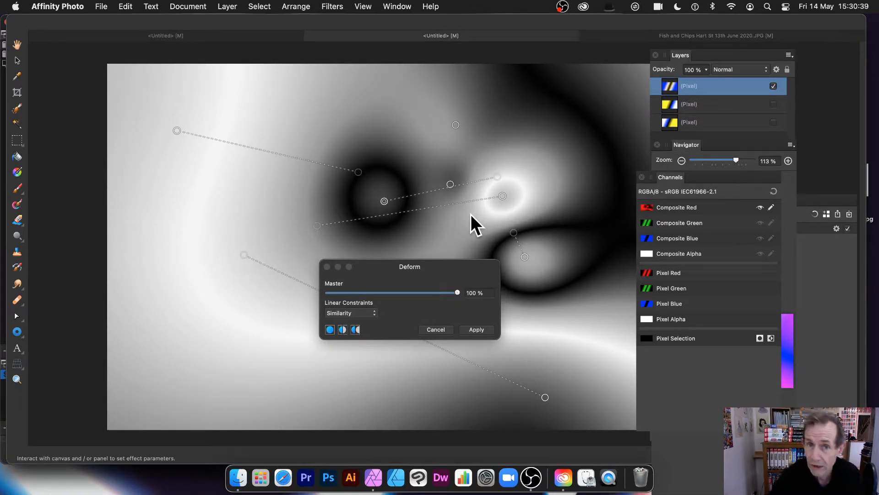
pyautogui.moveTo(456, 290); pyautogui.dragTo(506, 303)
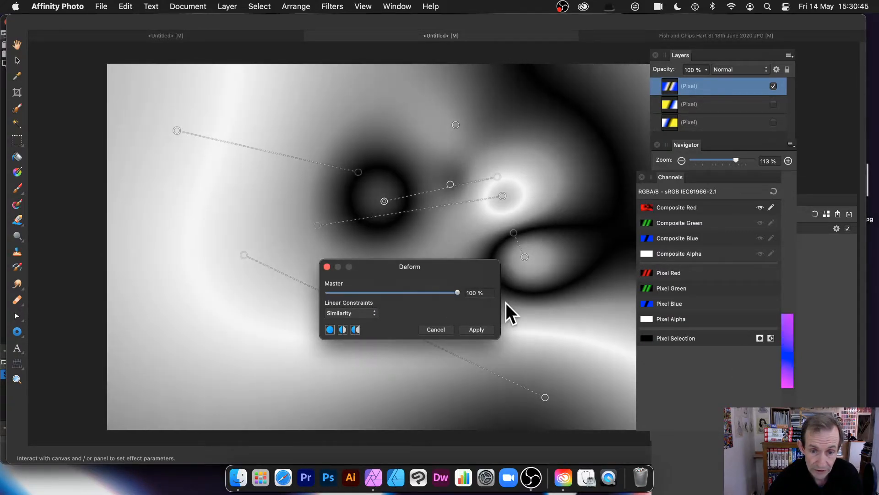
pyautogui.click(483, 331)
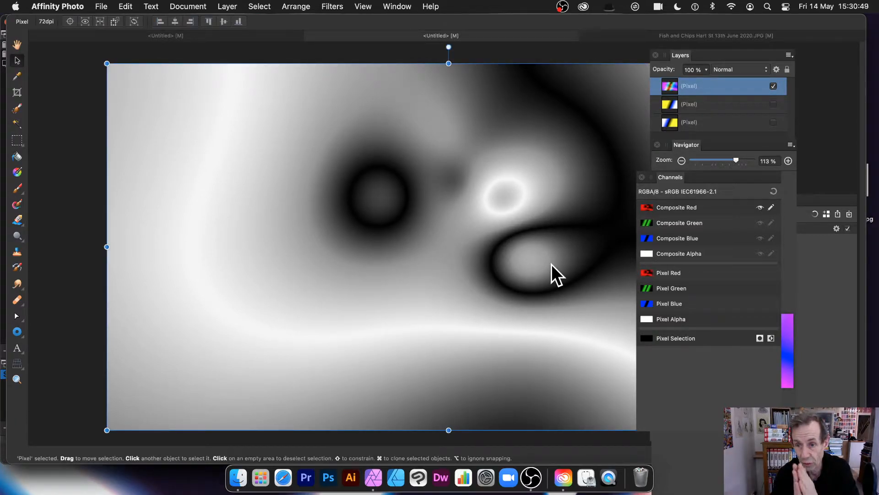
# Step: Isolate the Composite Green channel and start the Deform filter on it with Rigid constraints
pyautogui.keyDown('alt'); pyautogui.click(705, 223); pyautogui.keyUp('alt')
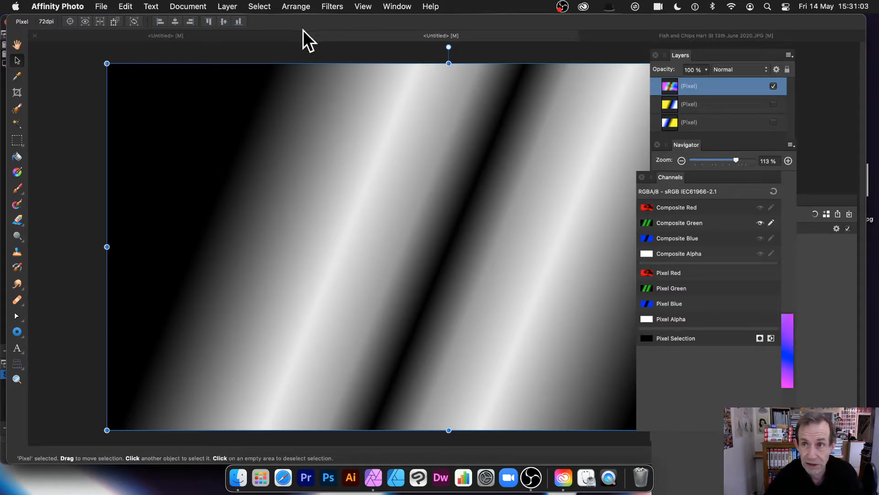
pyautogui.click(329, 7)
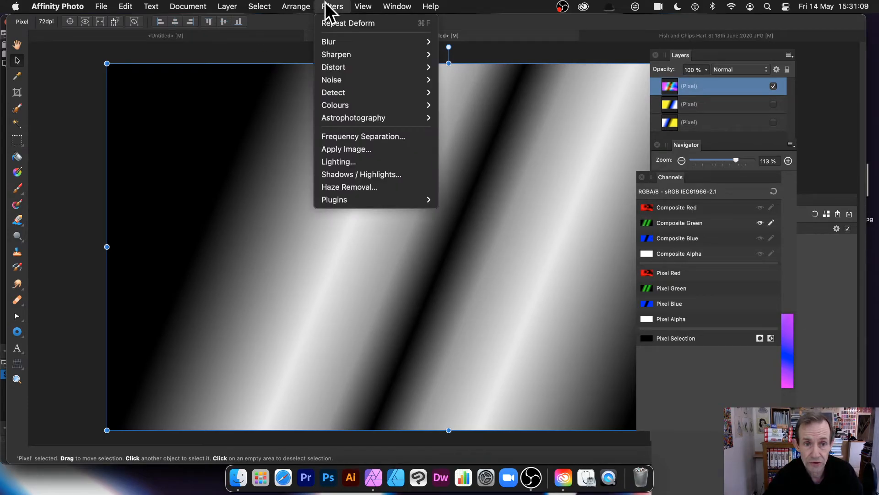
pyautogui.moveTo(336, 71)
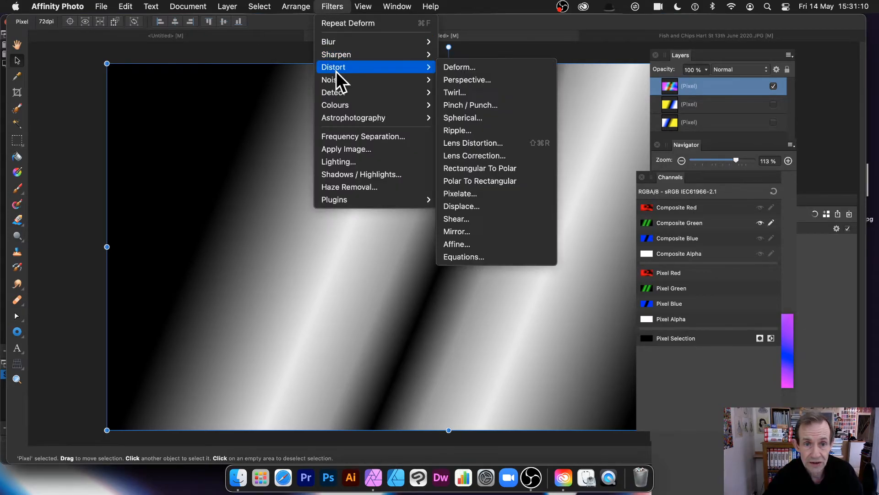
pyautogui.click(463, 62)
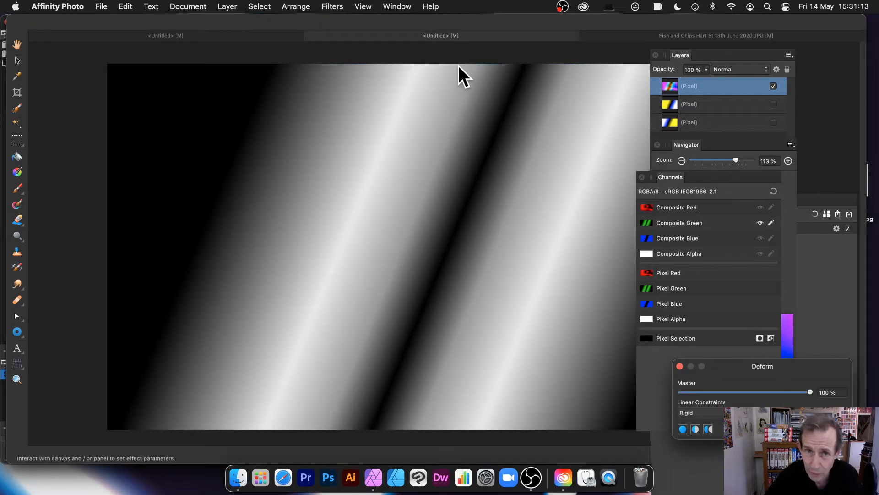
pyautogui.moveTo(749, 366); pyautogui.dragTo(378, 278)
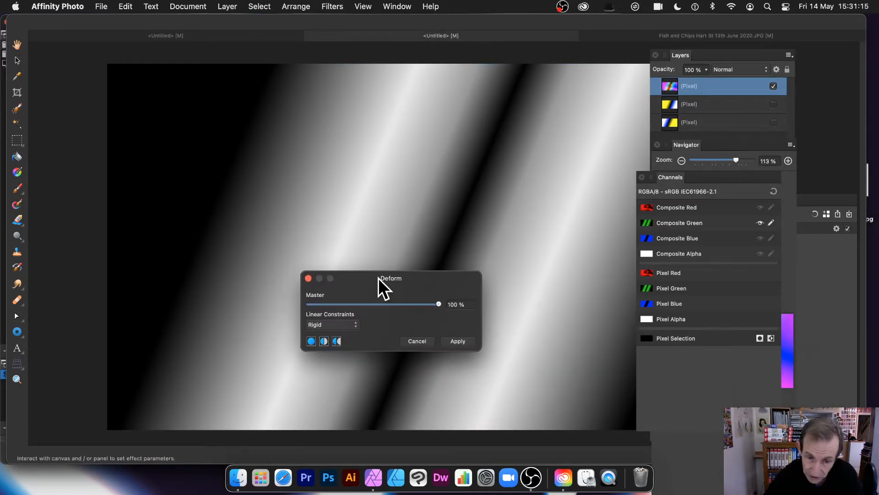
# Step: Anchor one Deform pin on the green channel and pull five more in different directions, some out toward the image's edges
pyautogui.click(326, 147)
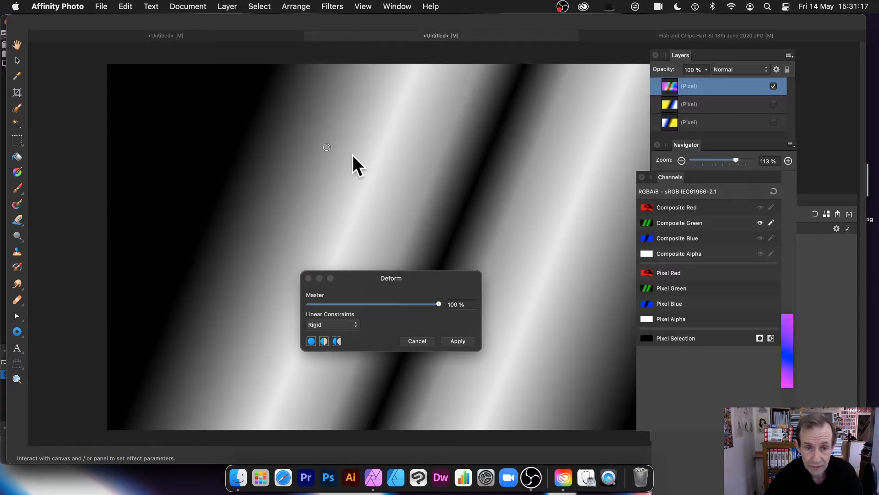
pyautogui.moveTo(351, 159); pyautogui.dragTo(450, 183)
pyautogui.moveTo(360, 214); pyautogui.dragTo(556, 106)
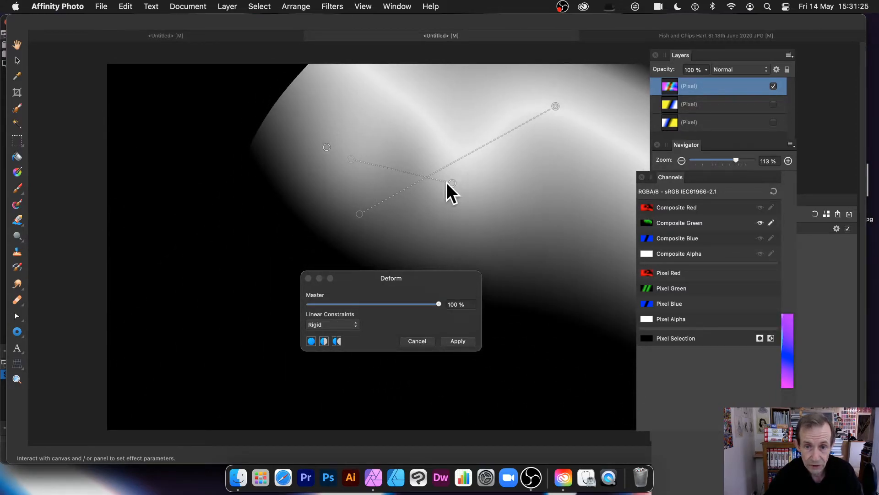
pyautogui.moveTo(480, 217); pyautogui.dragTo(130, 335)
pyautogui.moveTo(384, 221); pyautogui.dragTo(697, 396)
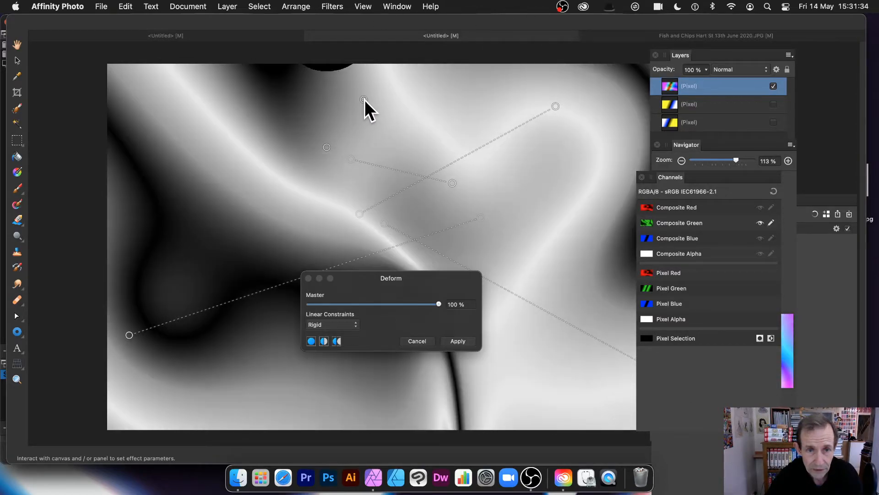
pyautogui.moveTo(364, 100); pyautogui.dragTo(258, 81)
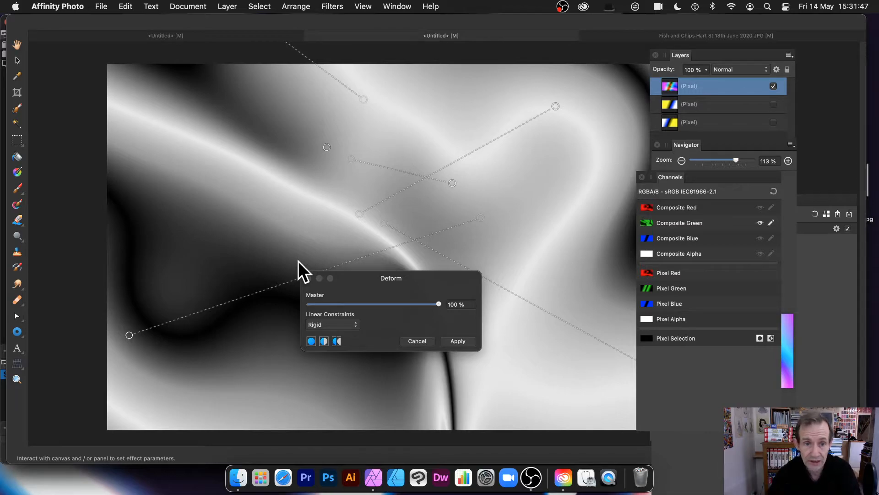
# Step: Add two more Deform pins near the dark area left of centre, pull them together, and apply the filter to the green channel
pyautogui.click(256, 136)
pyautogui.moveTo(256, 137); pyautogui.dragTo(335, 179)
pyautogui.click(331, 228)
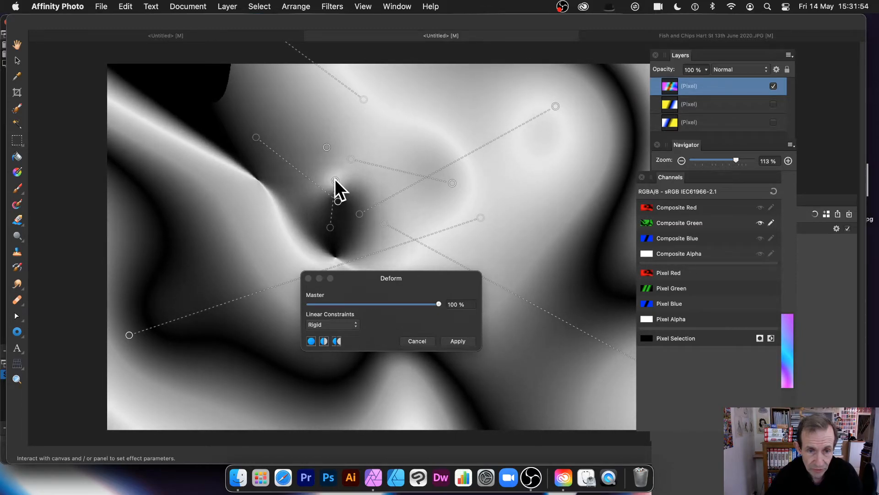
pyautogui.click(450, 334)
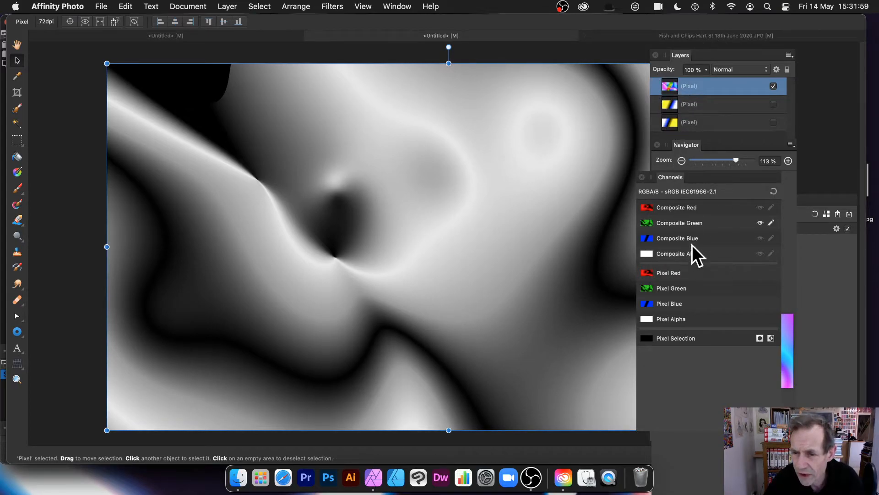
# Step: Set the Layers panel to show Large Thumbnails and bring the Channels panel back in front of it
pyautogui.click(789, 55)
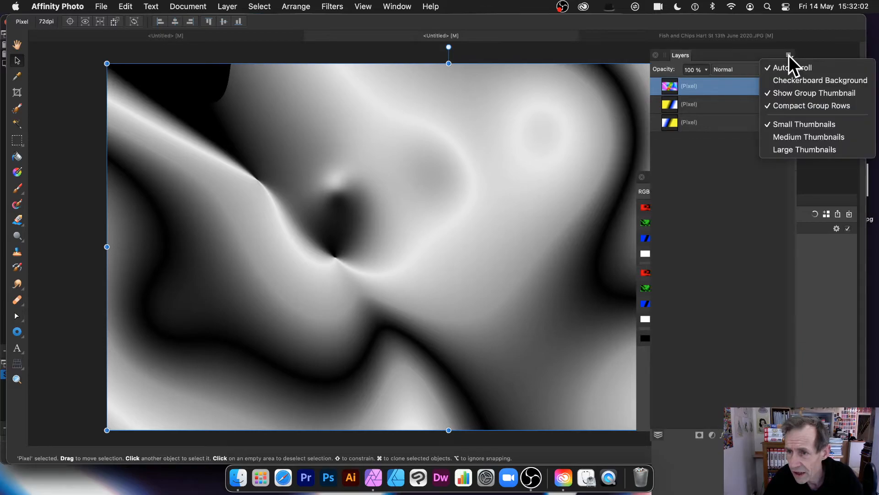
pyautogui.click(802, 149)
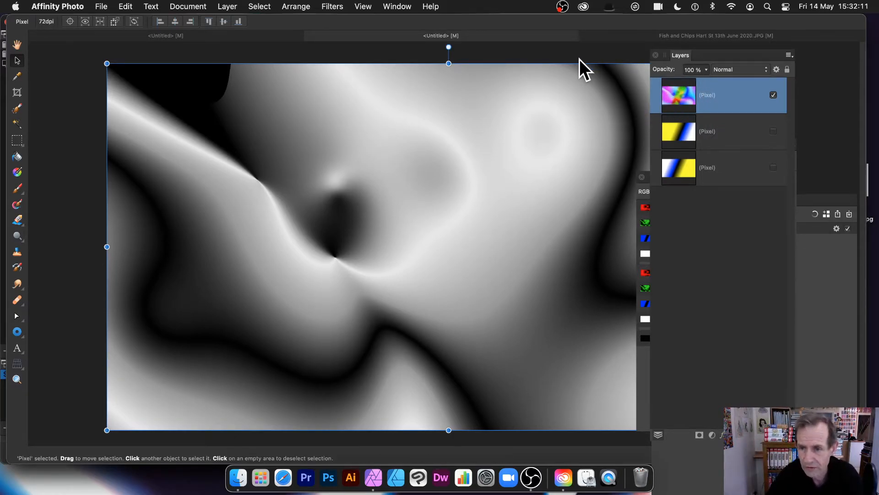
pyautogui.moveTo(639, 377)
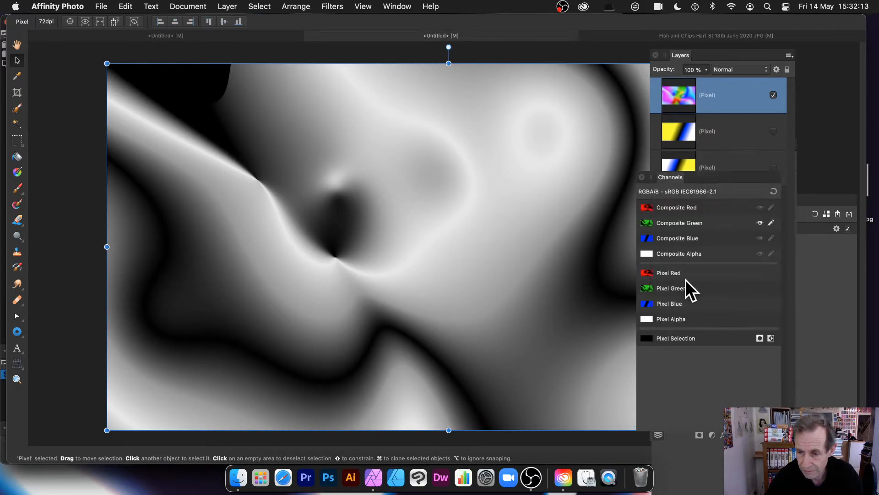
# Step: Isolate the Composite Blue channel and start the Deform filter on it
pyautogui.click(669, 239)
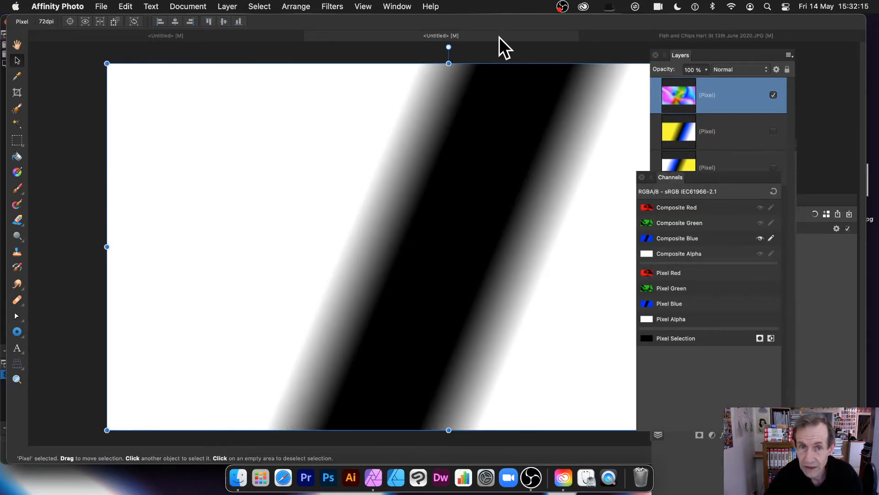
pyautogui.click(324, 5)
pyautogui.moveTo(328, 67)
pyautogui.click(483, 67)
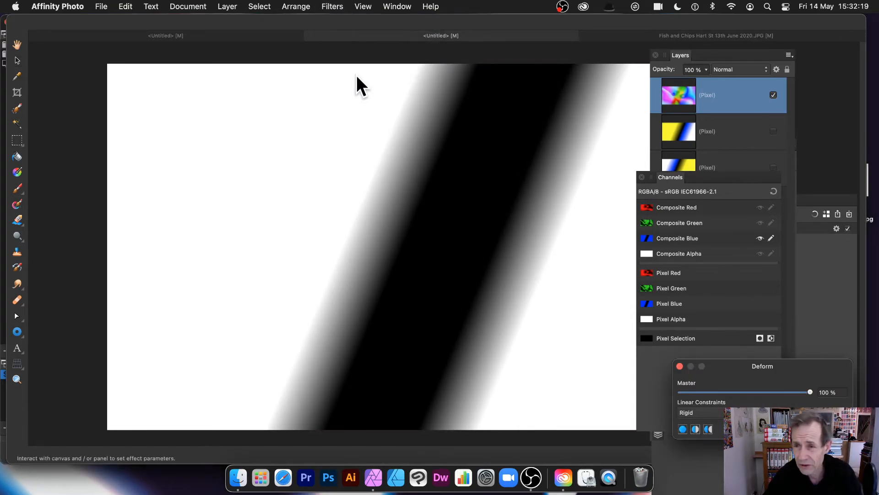
# Step: Place three Deform pins on the blue channel and pull them toward the image's upper-left, lower-left and upper-right areas
pyautogui.click(325, 149)
pyautogui.click(502, 246)
pyautogui.moveTo(503, 245); pyautogui.dragTo(232, 128)
pyautogui.moveTo(325, 147); pyautogui.dragTo(206, 312)
pyautogui.moveTo(504, 245); pyautogui.dragTo(454, 198)
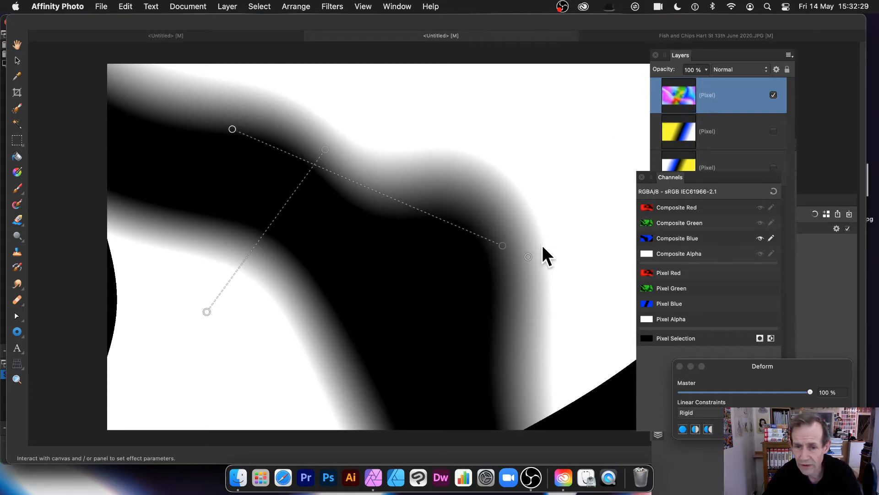
pyautogui.moveTo(528, 256); pyautogui.dragTo(599, 76)
# Step: Add four more Deform pins and pull them past the lower-right corner, up to the dark band, beyond the left edge and to the lower left
pyautogui.click(430, 313)
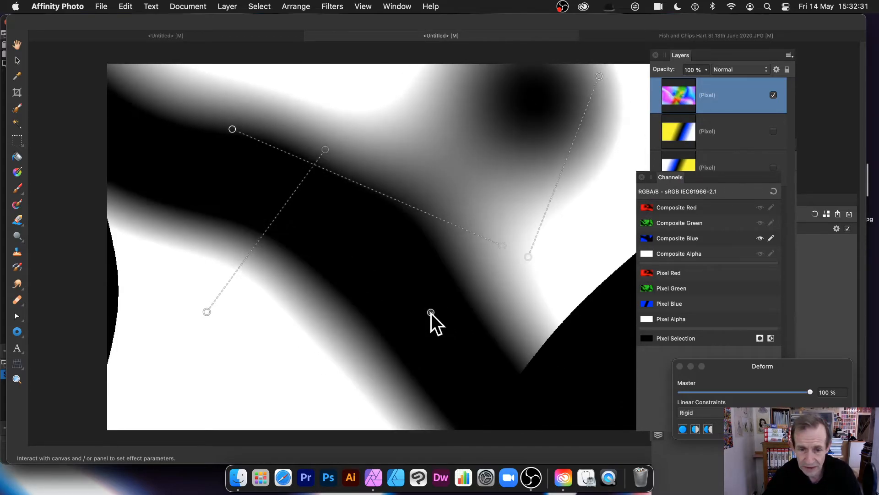
pyautogui.moveTo(431, 312); pyautogui.dragTo(639, 405)
pyautogui.click(310, 323)
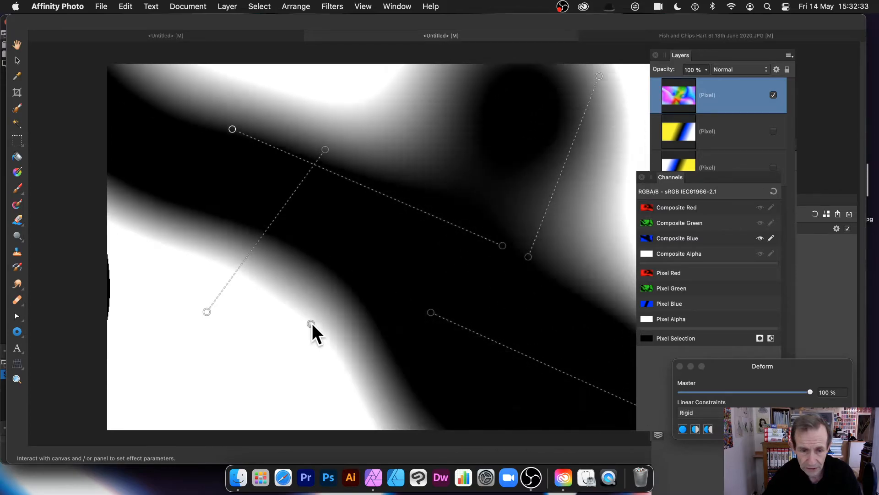
pyautogui.moveTo(311, 323); pyautogui.dragTo(488, 131)
pyautogui.click(272, 340)
pyautogui.moveTo(272, 340); pyautogui.dragTo(40, 276)
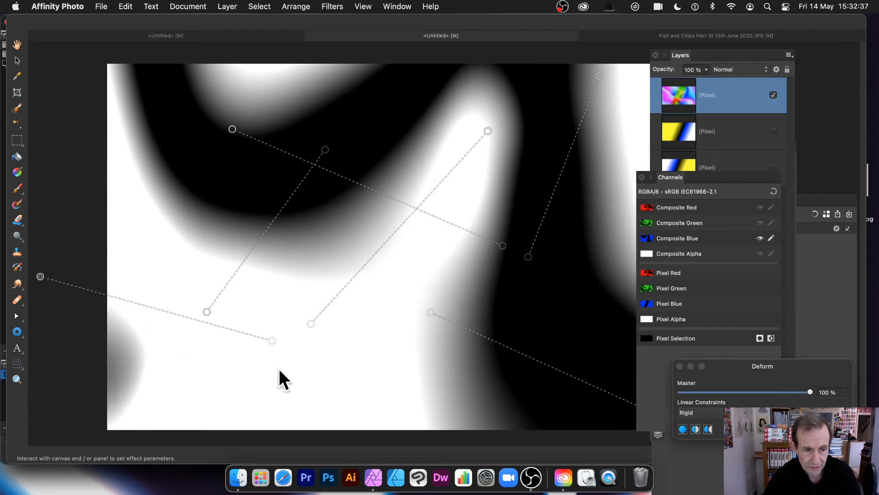
pyautogui.click(306, 233)
pyautogui.moveTo(306, 232); pyautogui.dragTo(157, 386)
# Step: Set the Deform Master strength to 98 %, apply the filter, and reset the channels to show the full-colour image
pyautogui.moveTo(761, 392); pyautogui.dragTo(808, 392)
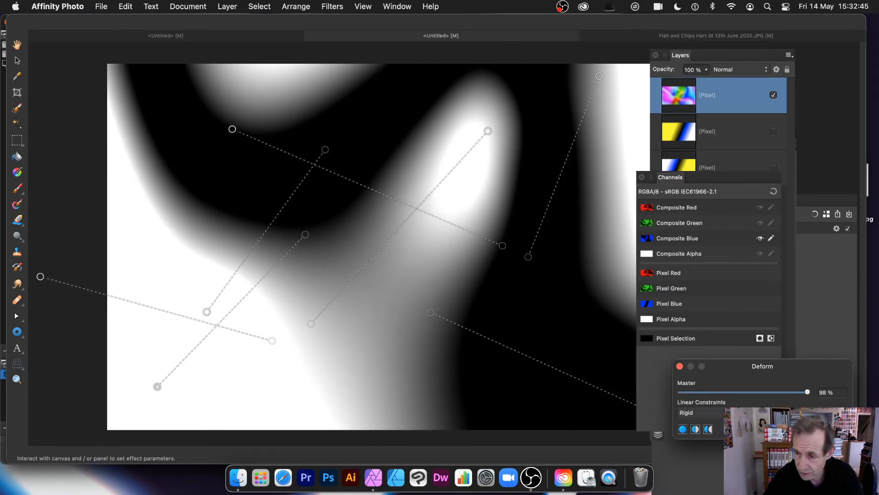
pyautogui.click(834, 429)
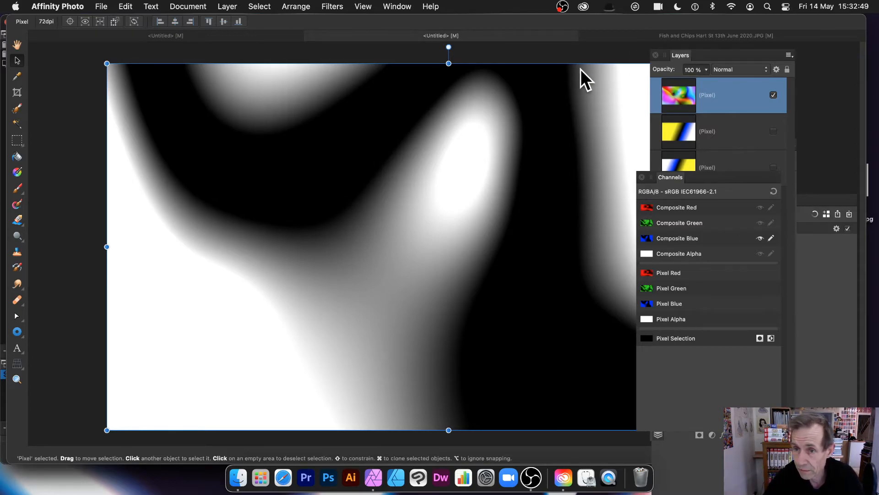
pyautogui.click(775, 191)
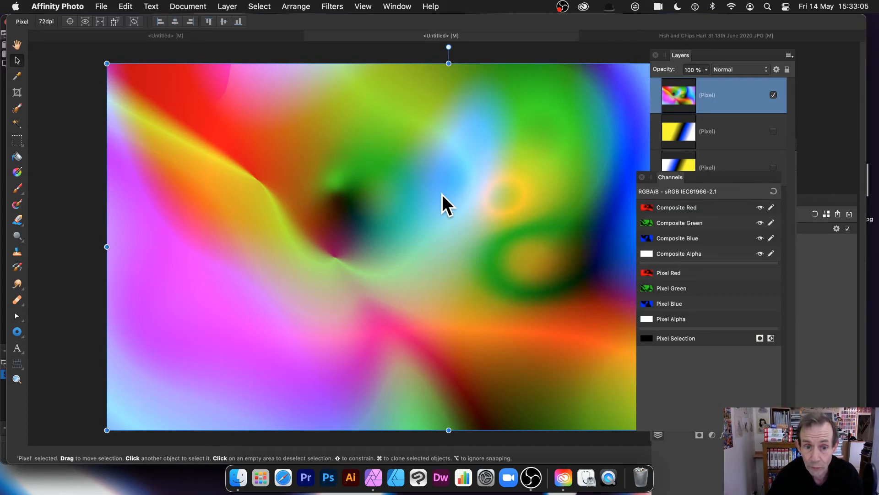
# Step: Try repeating the Deform filter on all channels of the pixel layer at once, and undo it
pyautogui.click(332, 6)
pyautogui.click(342, 24)
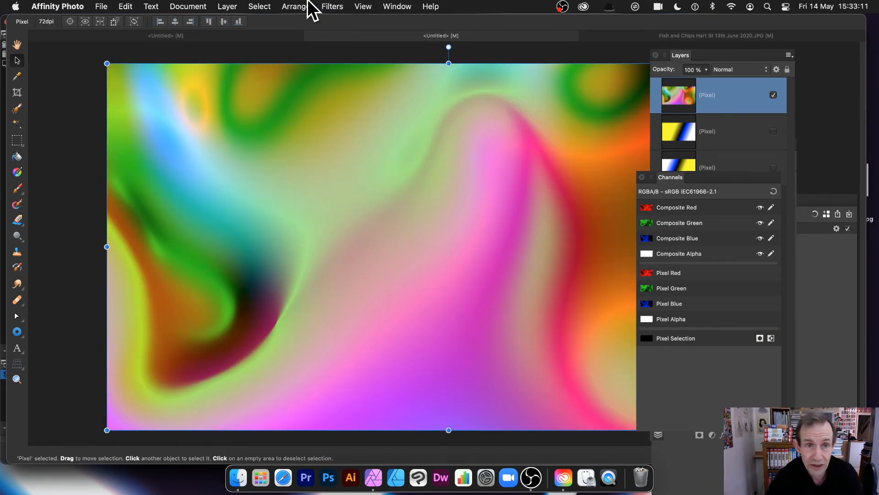
pyautogui.press('super+f')
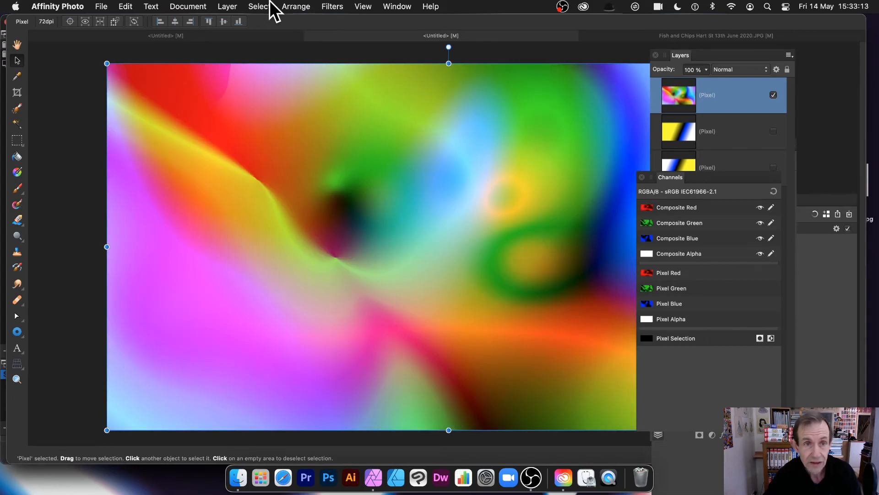
# Step: Repeat the Deform filter on the isolated Composite Red channel only, and reset the channels to full colour
pyautogui.keyDown('alt'); pyautogui.click(677, 207); pyautogui.keyUp('alt')
pyautogui.click(341, 5)
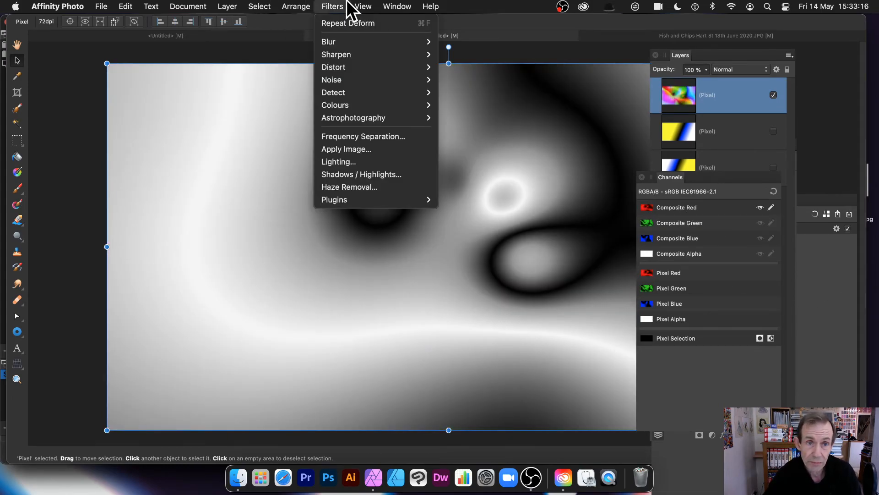
pyautogui.click(336, 26)
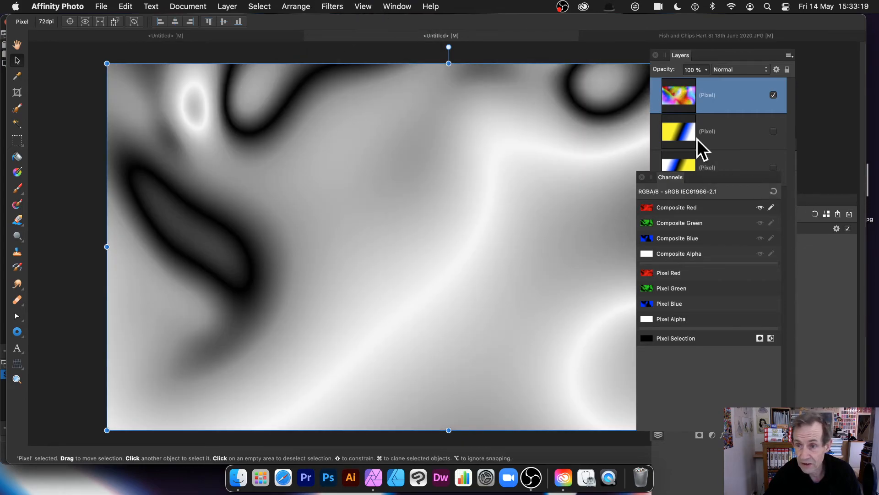
pyautogui.click(772, 191)
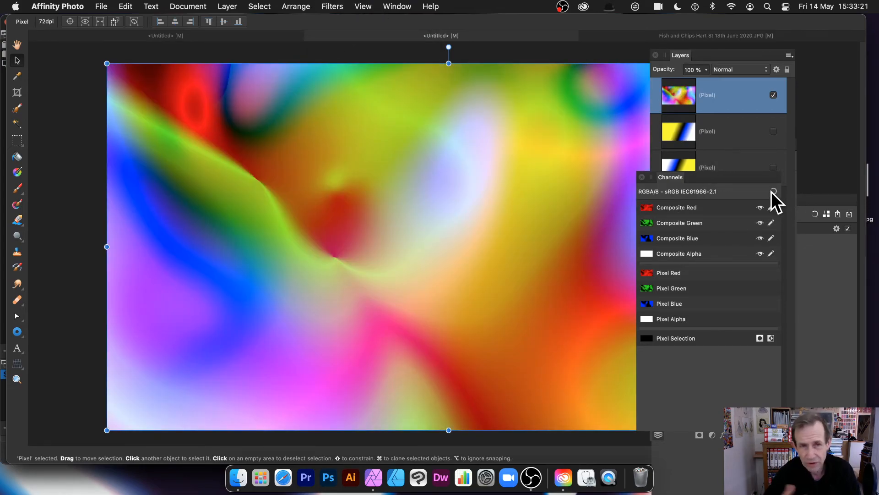